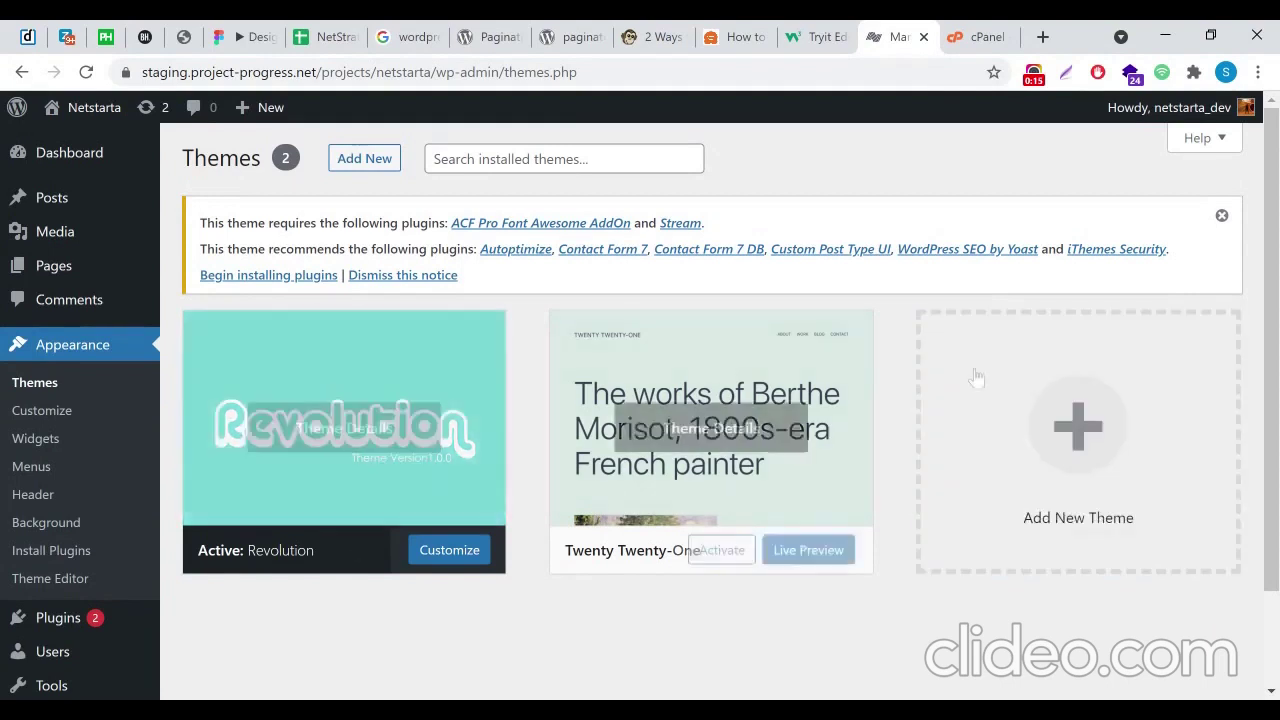
# Review the Themes page listing Revolution as active alongside Twenty Twenty-One
pyautogui.moveTo(822, 467)
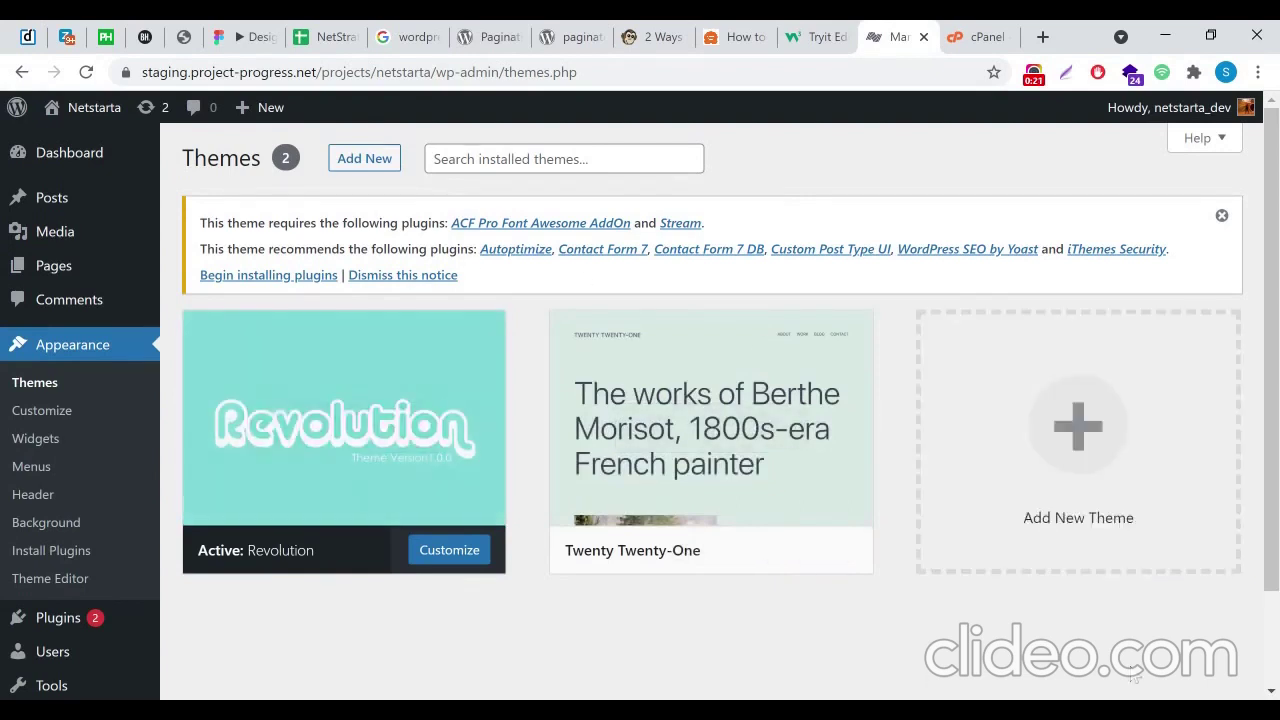
pyautogui.moveTo(640, 565)
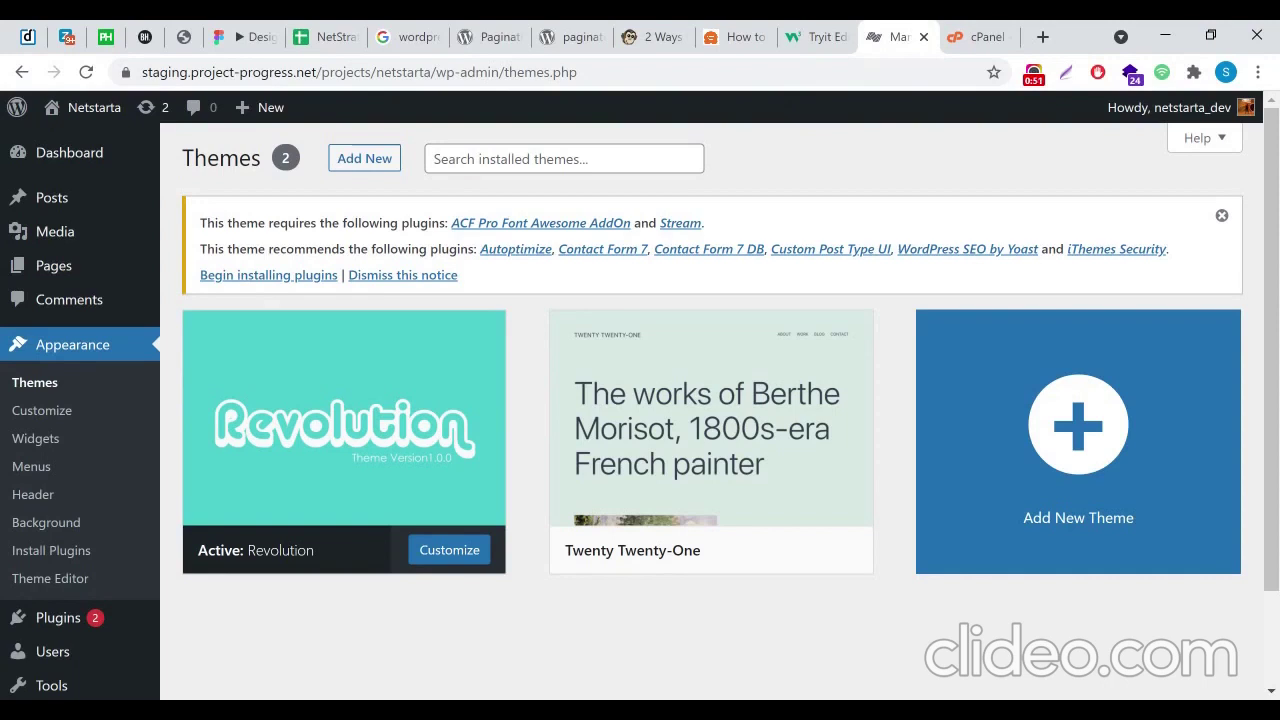
# Switch to cPanel File Manager and open the public_html folder
pyautogui.click(975, 36)
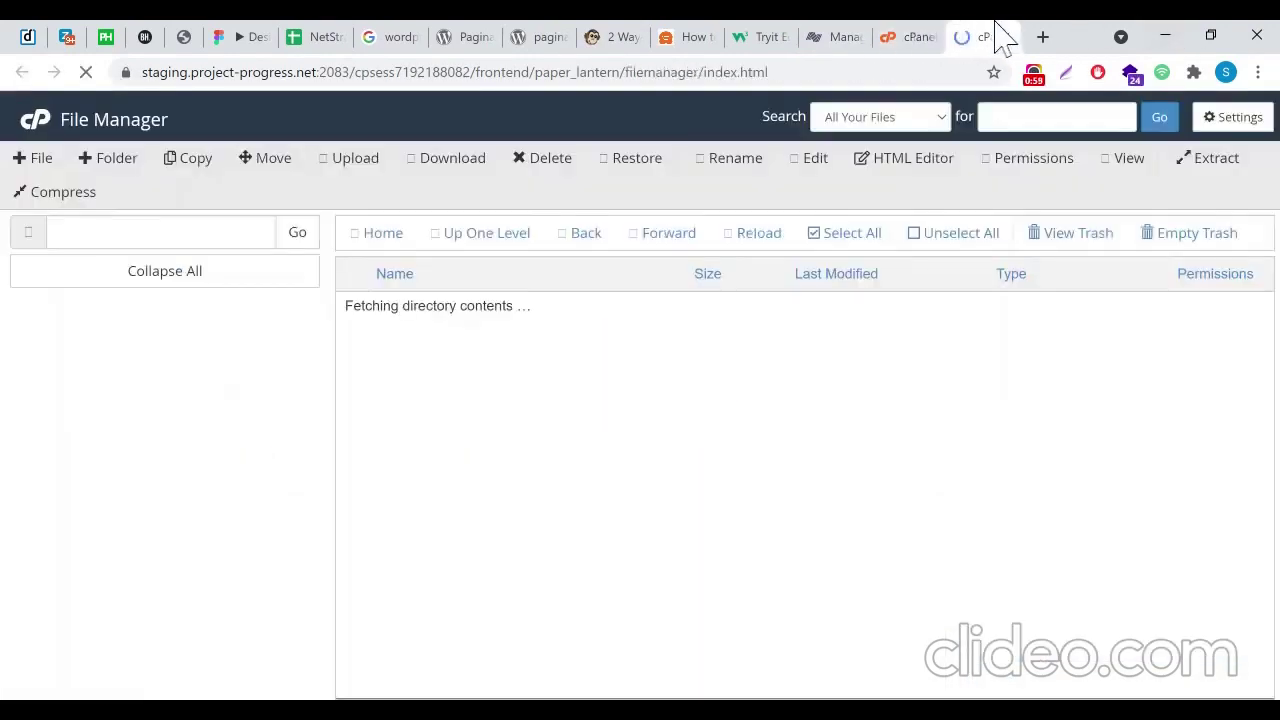
pyautogui.scroll(-2, 489, 606)
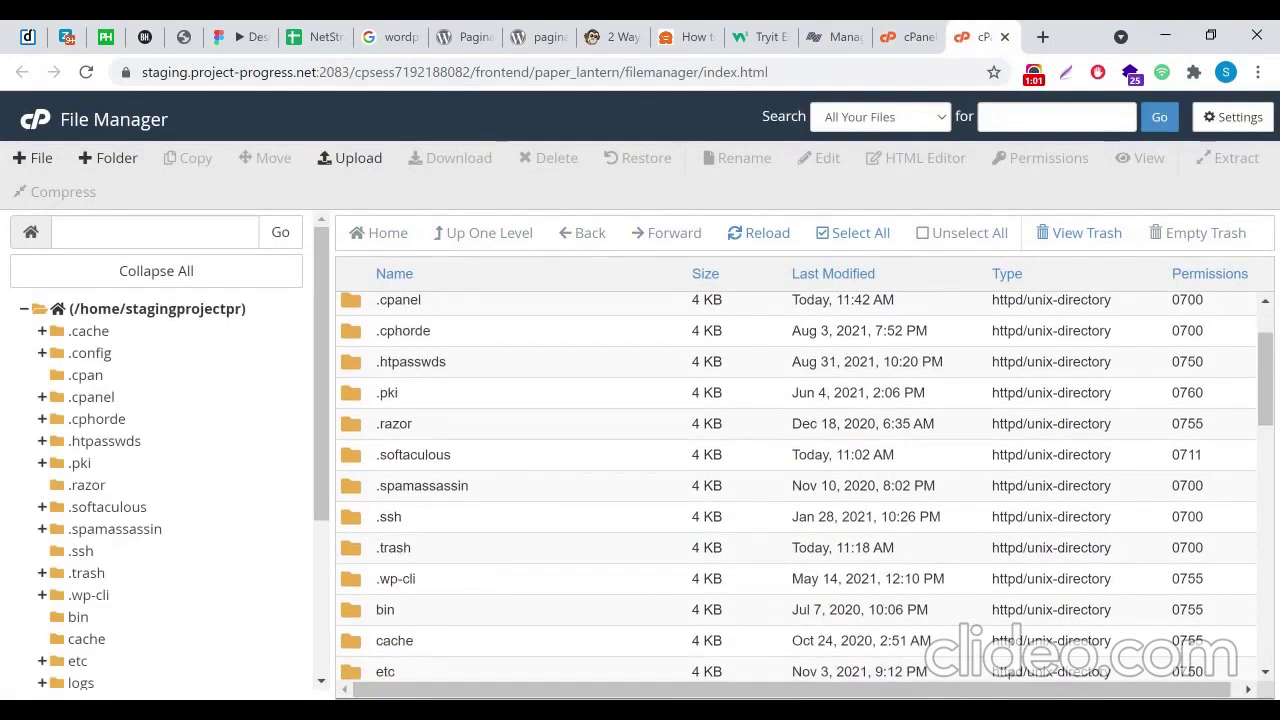
pyautogui.scroll(-2, 396, 590)
pyautogui.scroll(-2, 456, 578)
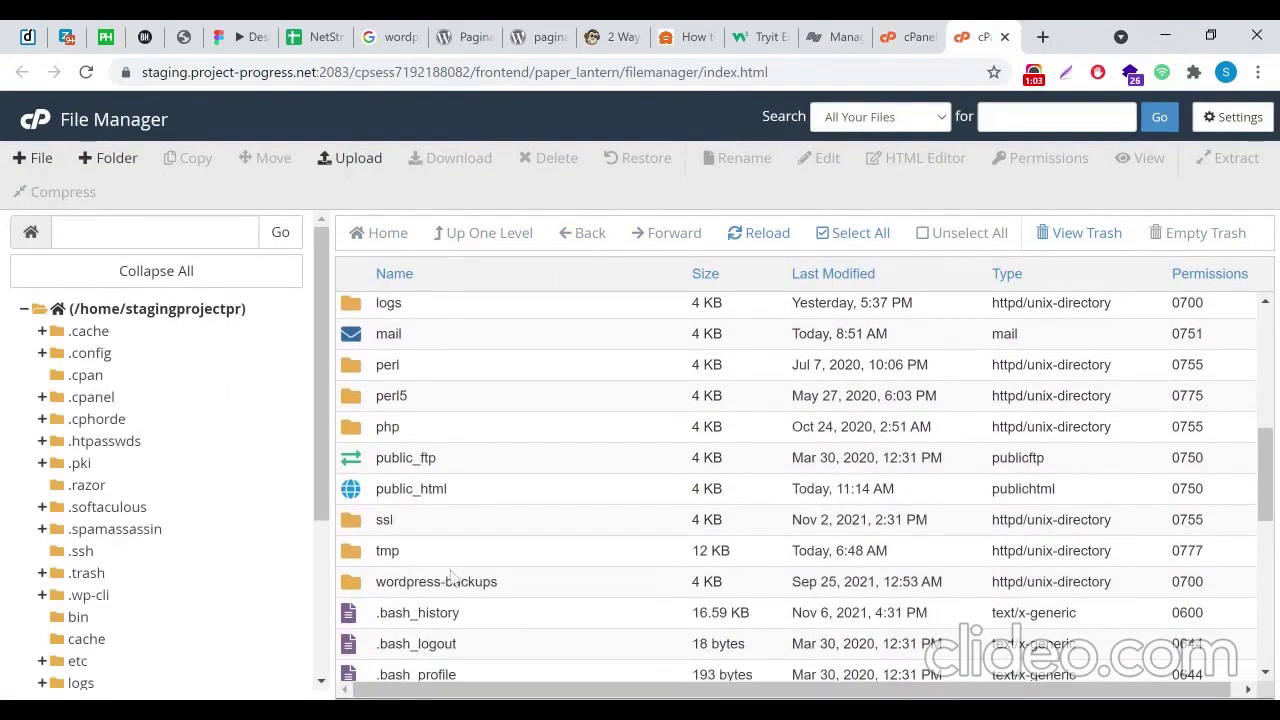
pyautogui.doubleClick(481, 500)
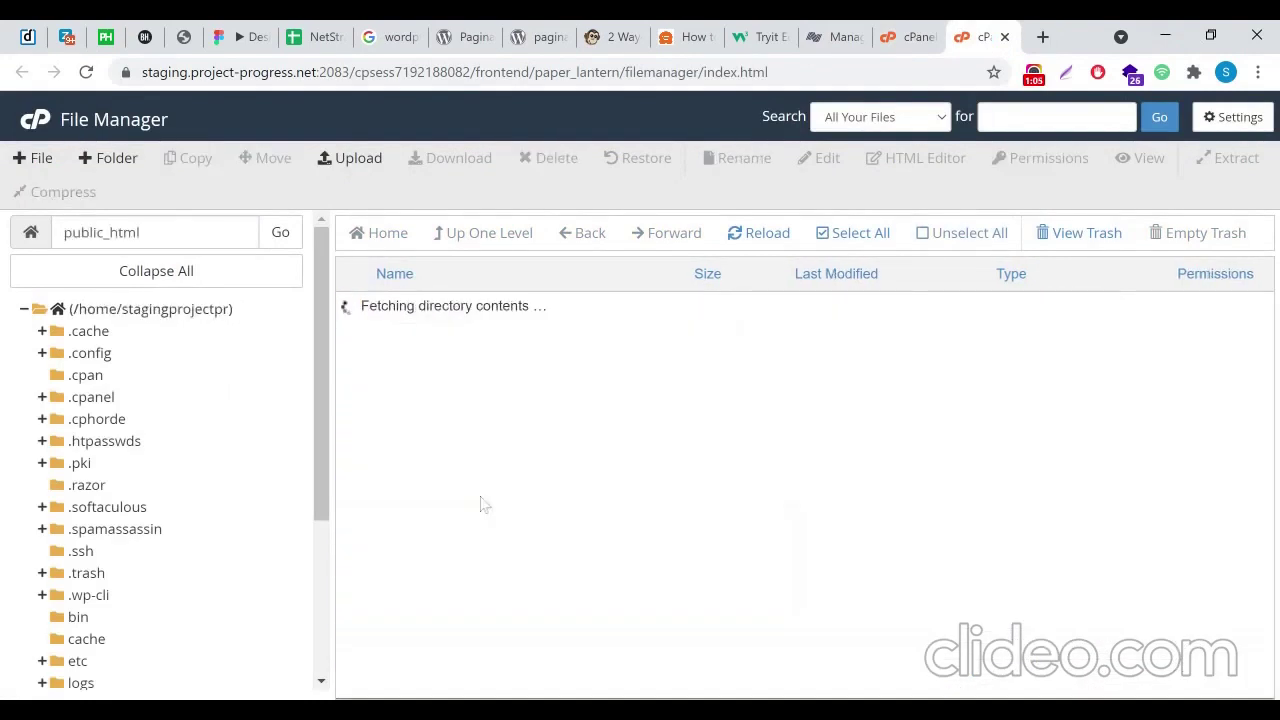
# Search the listing for 'net' and open the projects folder
pyautogui.hotkey('ctrl', 'f')
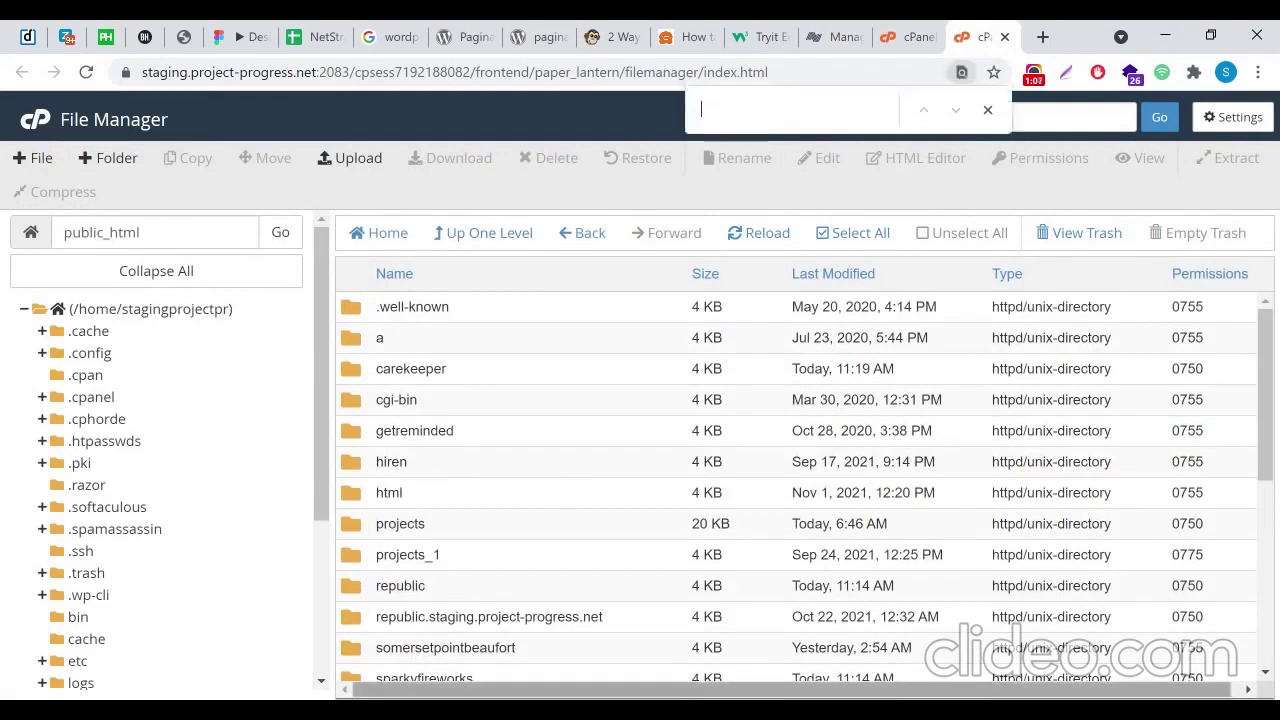
pyautogui.write('netst')
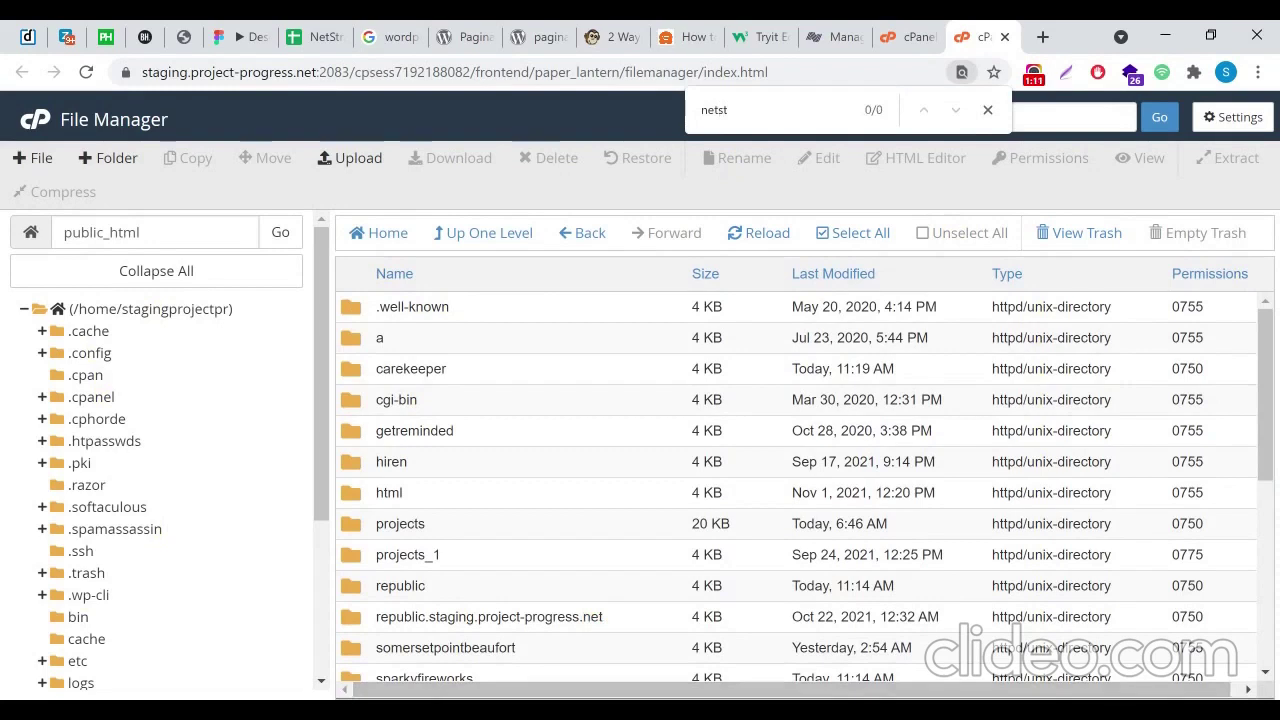
pyautogui.press('BackSpace')
pyautogui.press('BackSpace')
pyautogui.scroll(-4, 557, 577)
pyautogui.scroll(4, 565, 568)
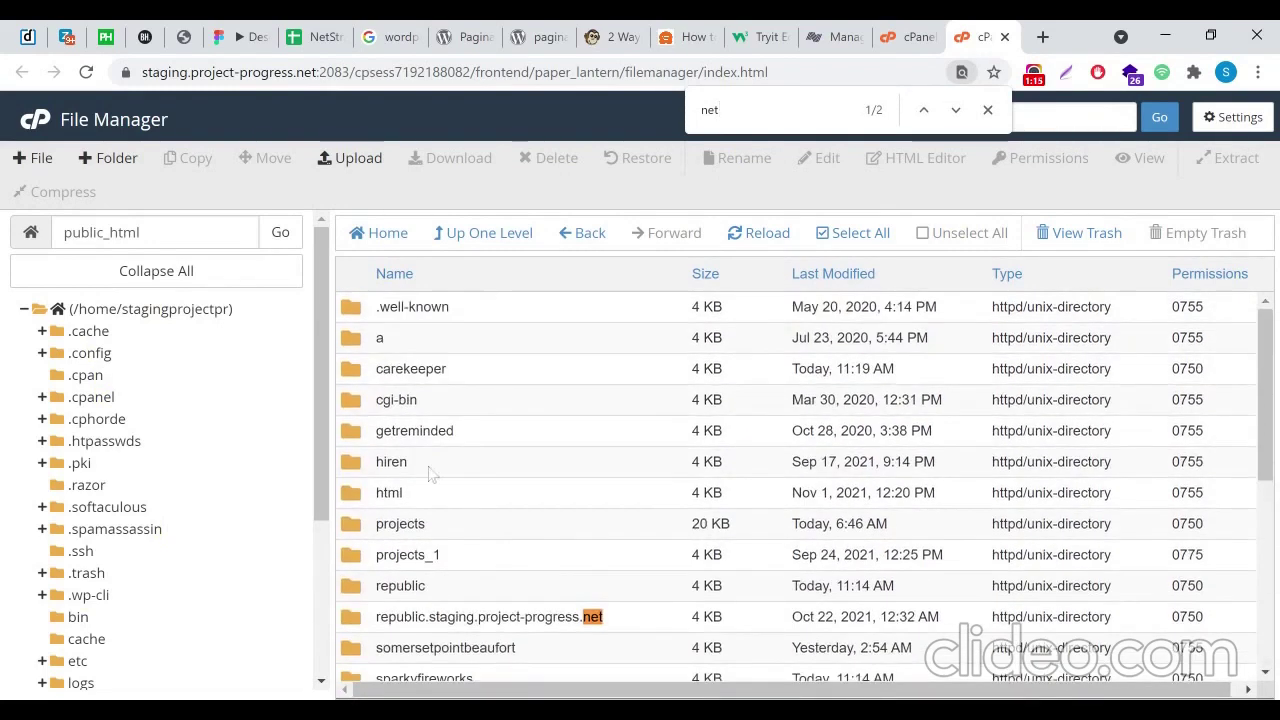
pyautogui.doubleClick(460, 532)
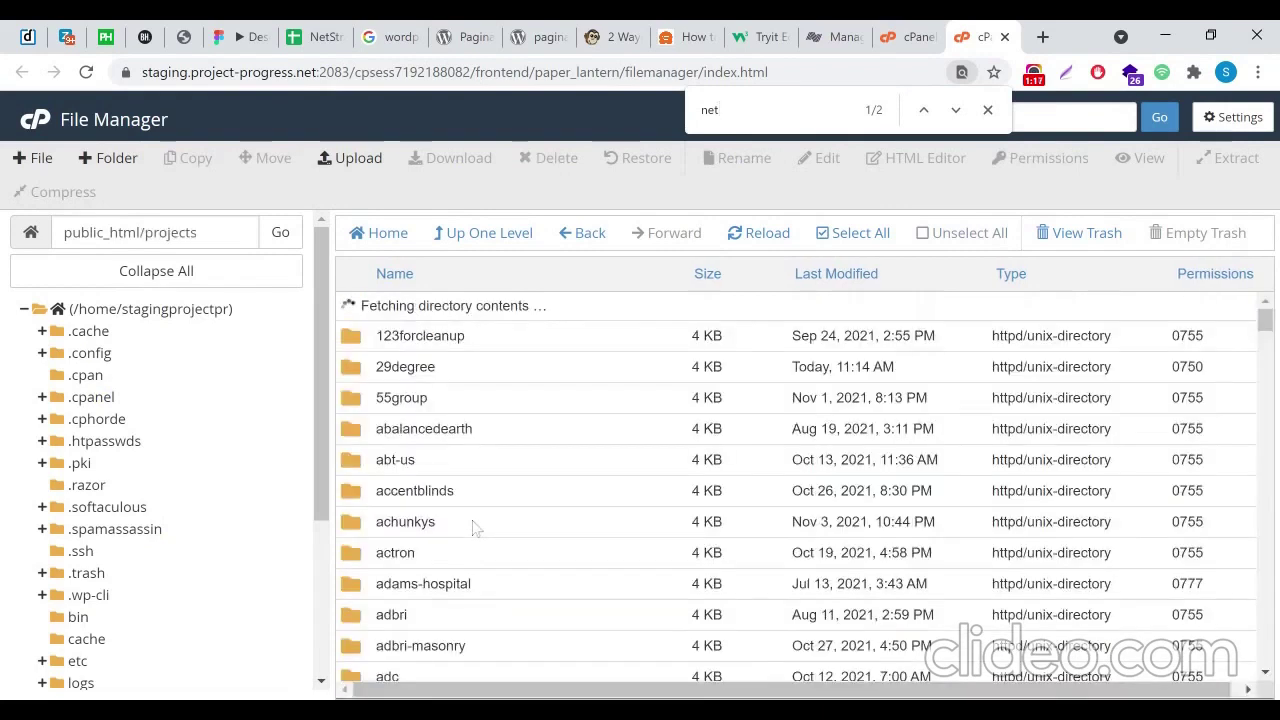
# Find netstarta with Ctrl+F and open netstarta > wp-content > themes
pyautogui.hotkey('ctrl', 'f')
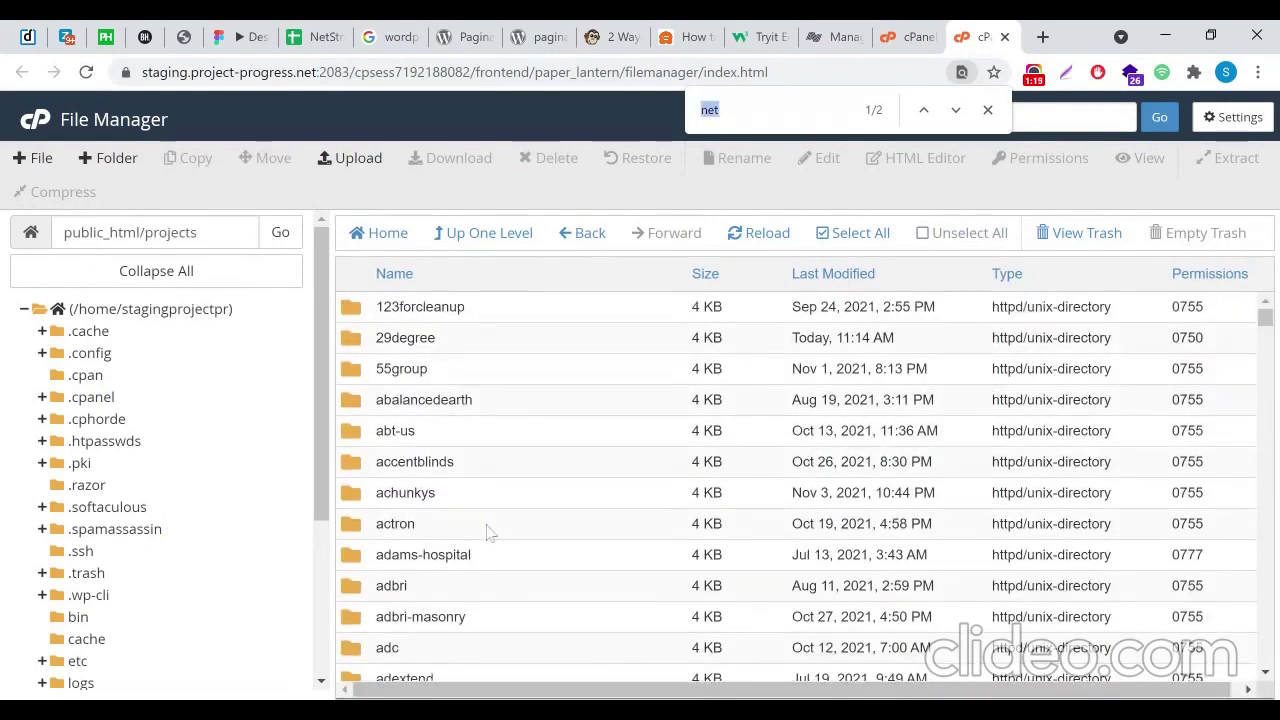
pyautogui.write('netst')
pyautogui.click(492, 487)
pyautogui.doubleClick(490, 487)
pyautogui.doubleClick(490, 387)
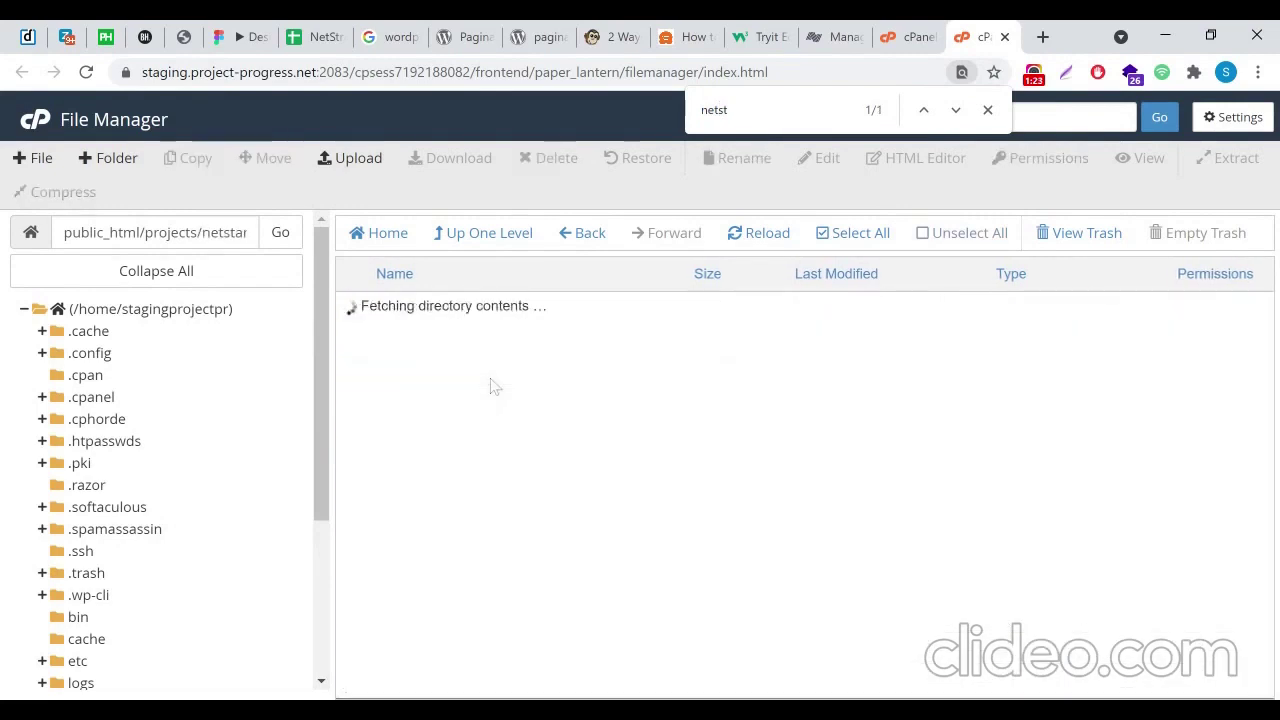
pyautogui.doubleClick(479, 336)
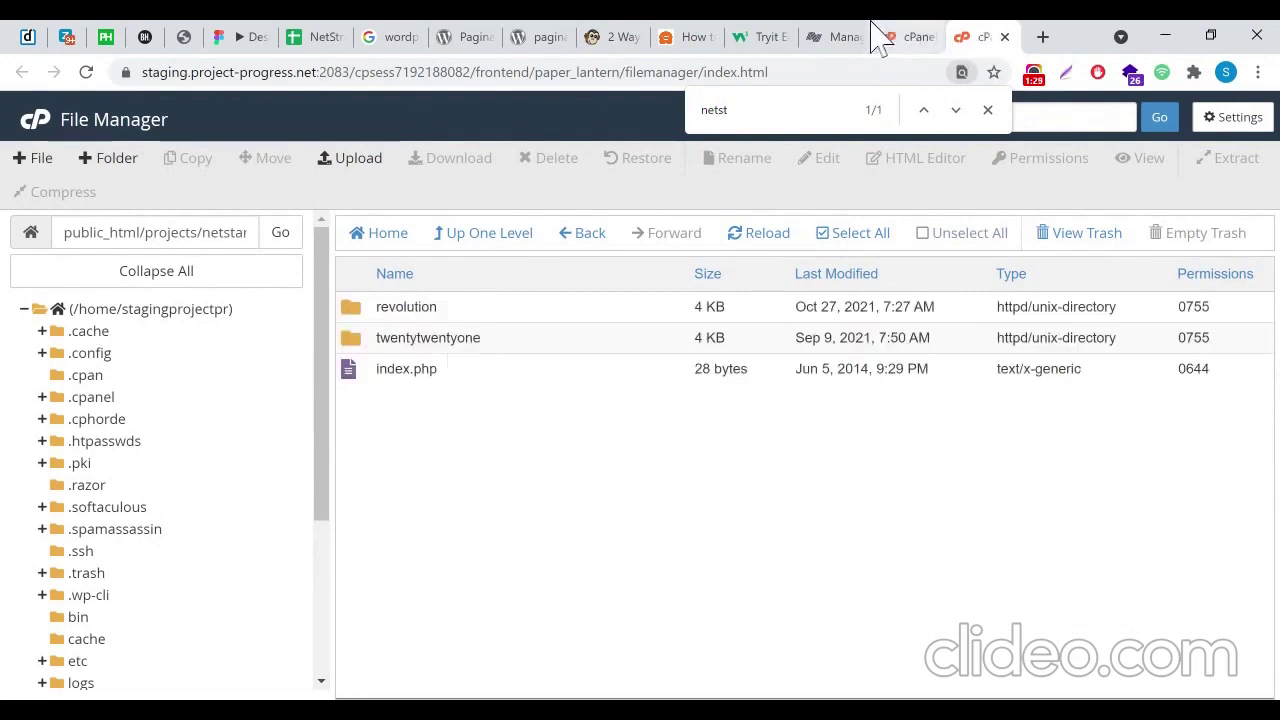
# Open the revolution theme folder and scroll down to its screenshot.png file
pyautogui.click(838, 37)
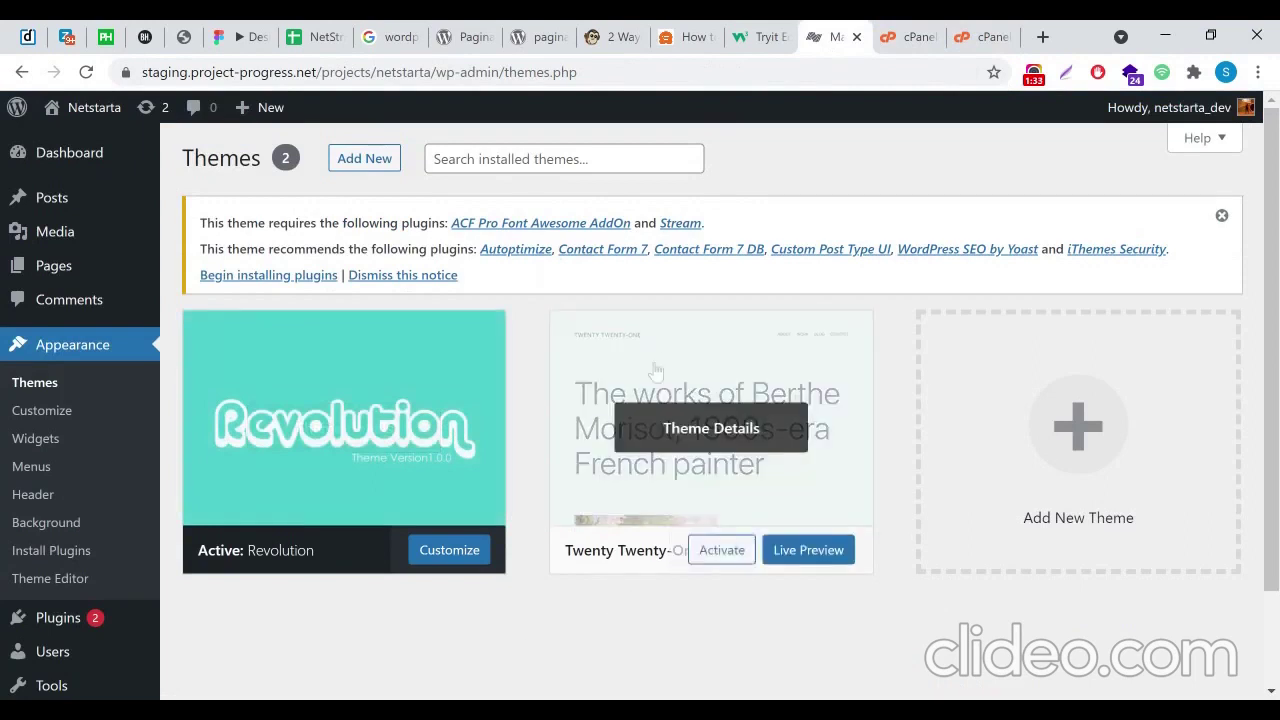
pyautogui.click(968, 37)
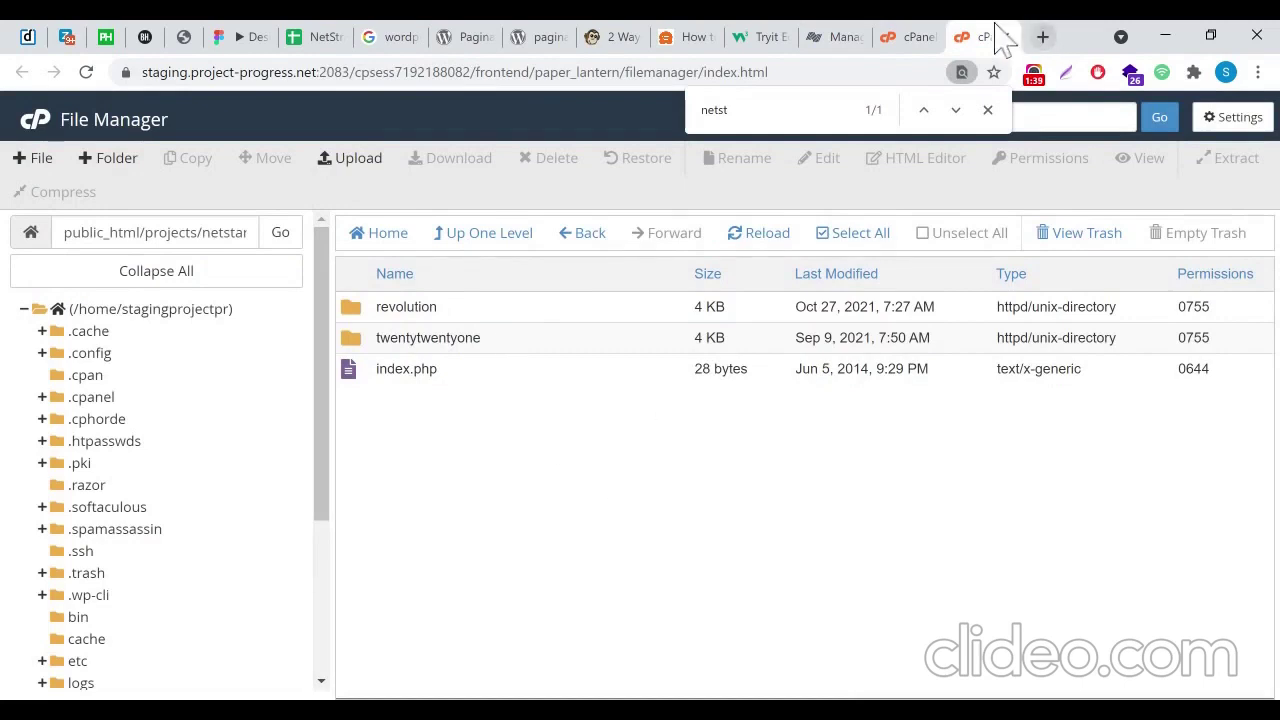
pyautogui.doubleClick(527, 310)
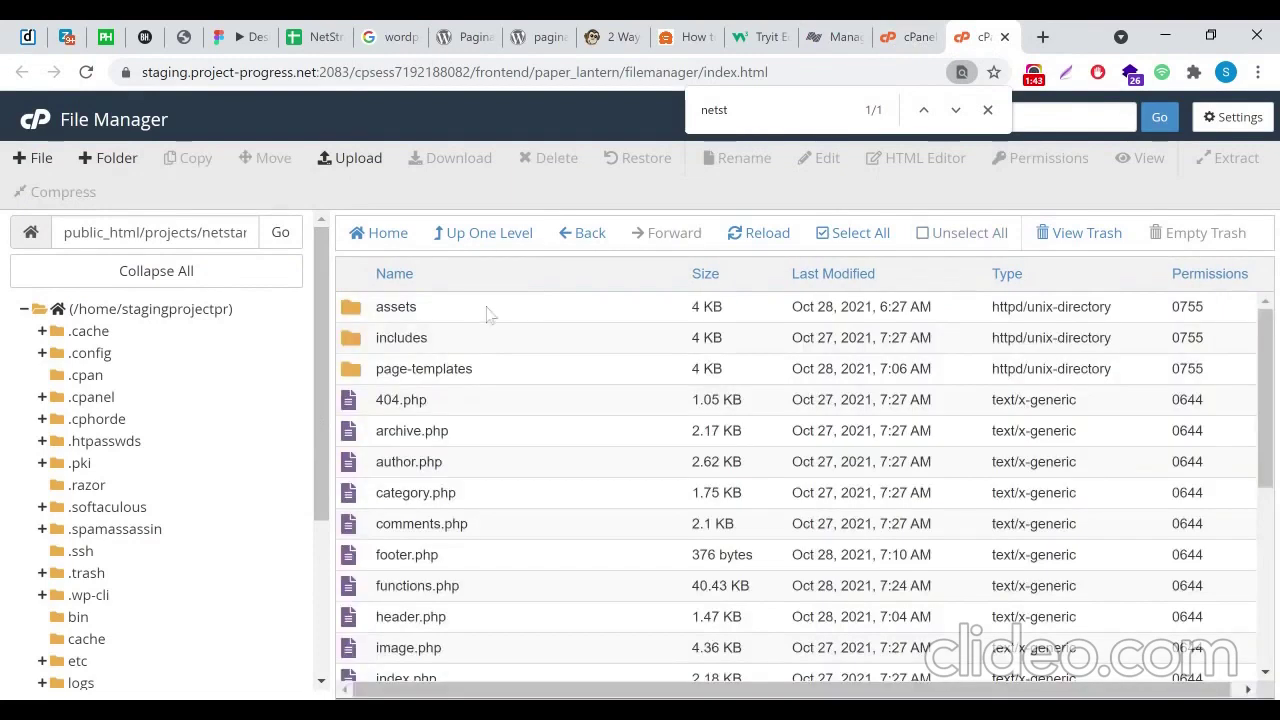
pyautogui.scroll(-1, 476, 590)
pyautogui.scroll(-3, 476, 590)
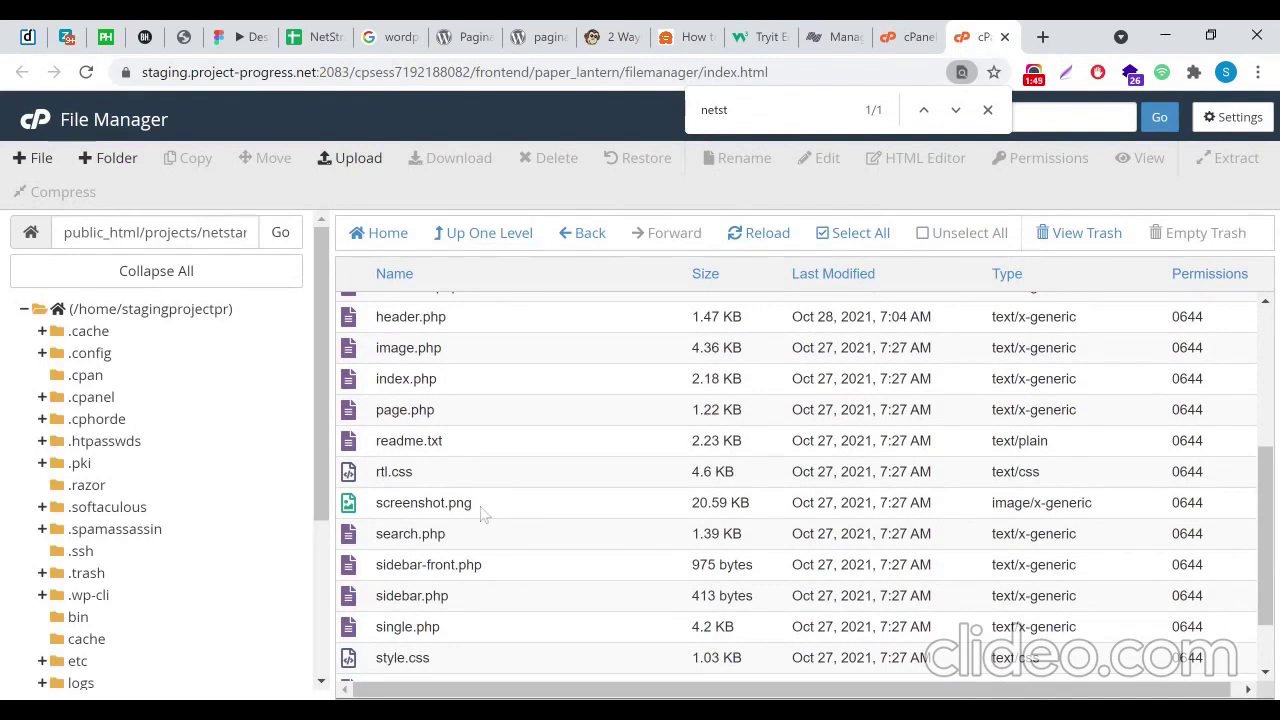
pyautogui.click(826, 38)
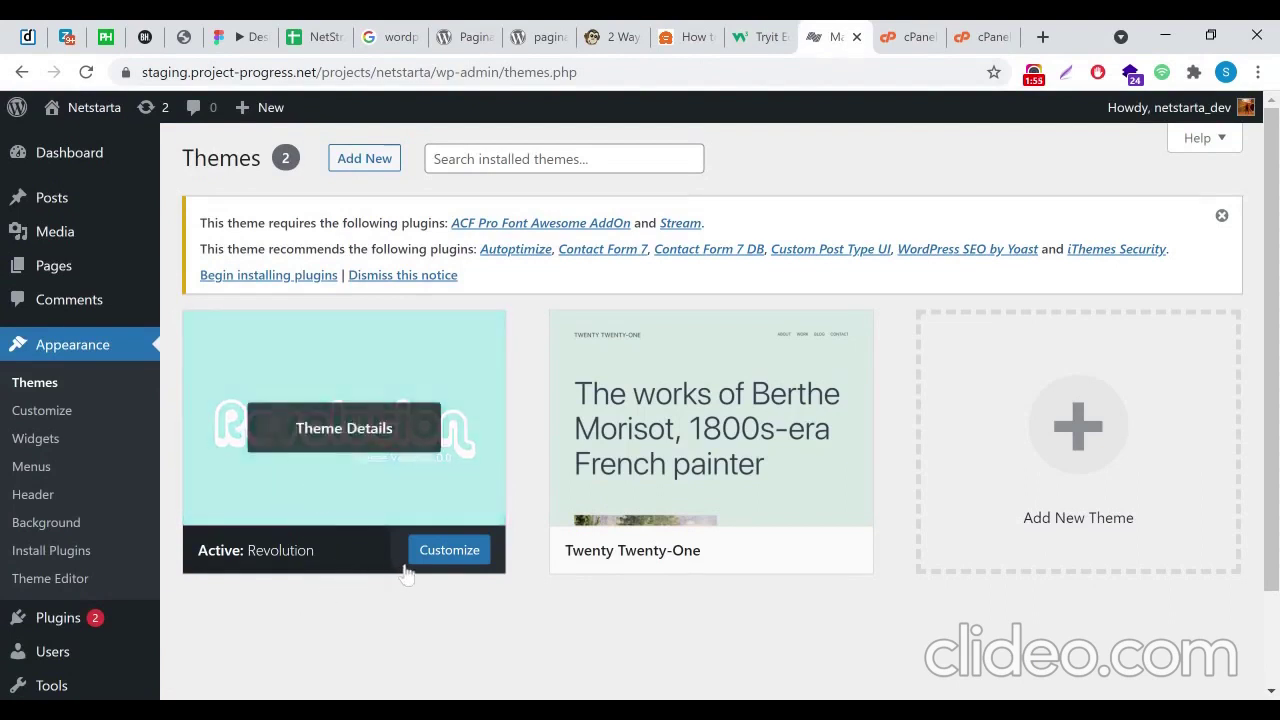
pyautogui.click(962, 37)
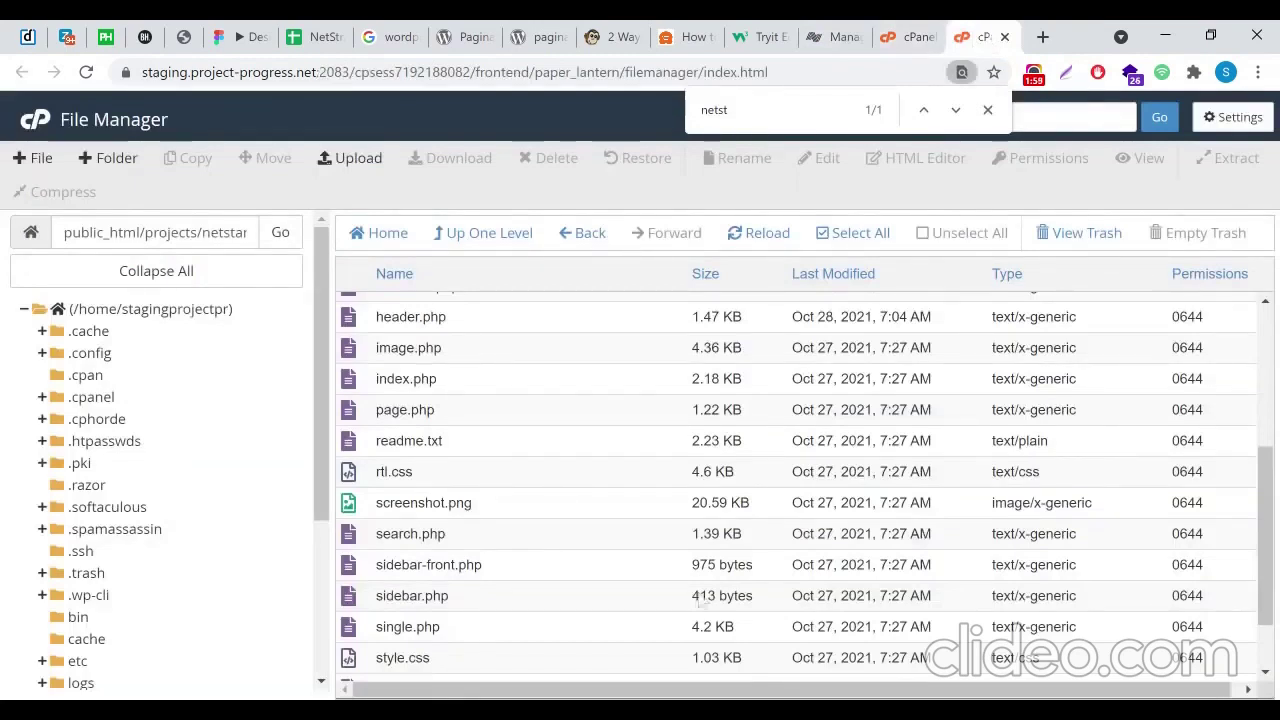
# Delete the revolution theme's old screenshot.png, confirming the move to trash
pyautogui.rightClick(591, 510)
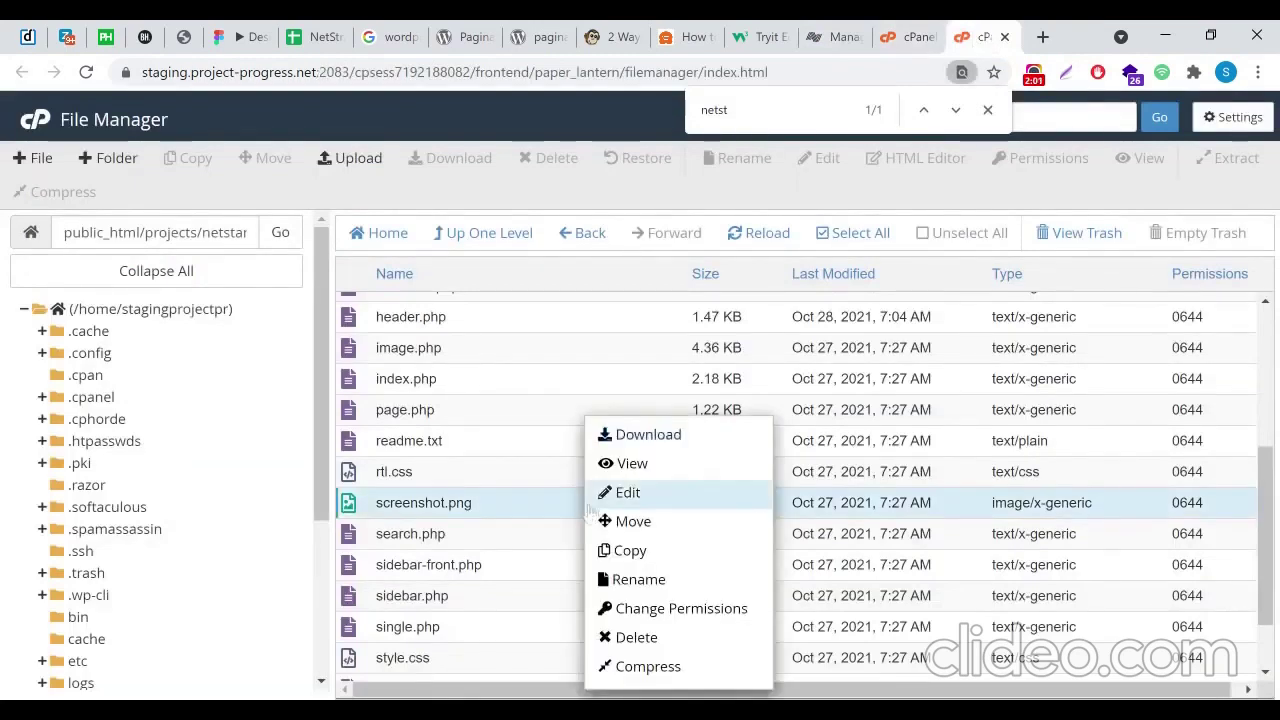
pyautogui.click(728, 640)
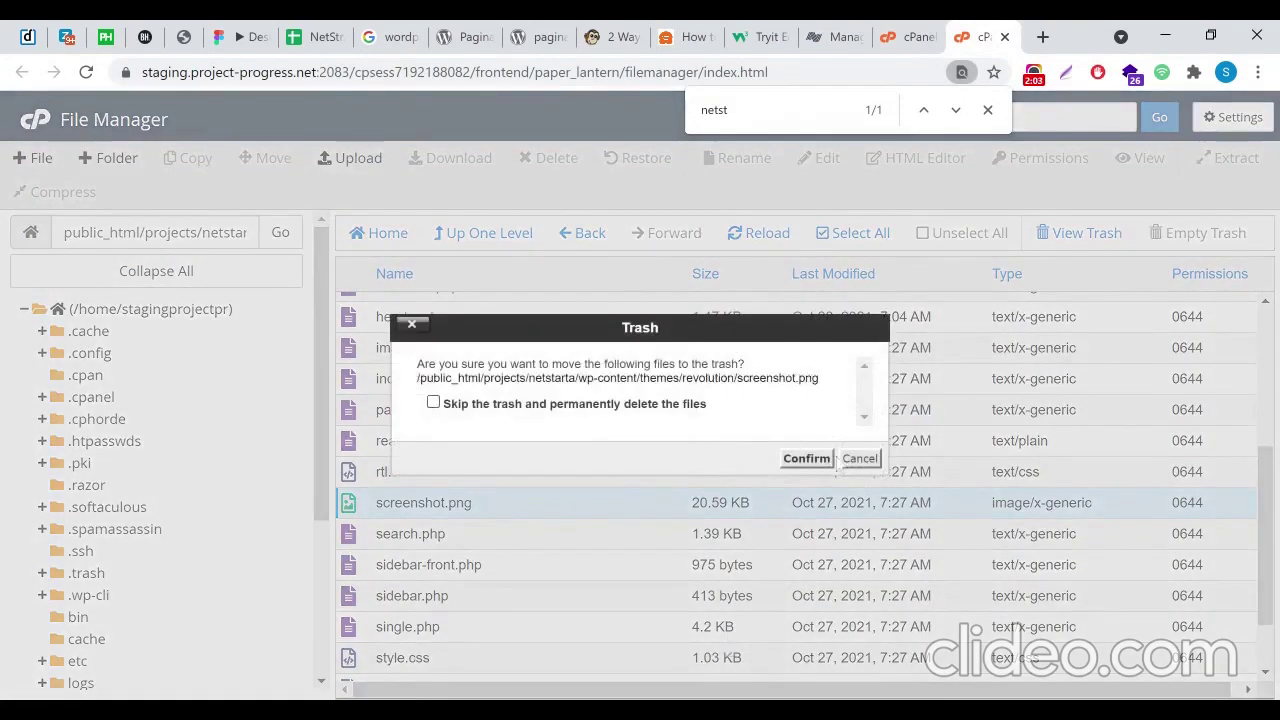
pyautogui.click(818, 466)
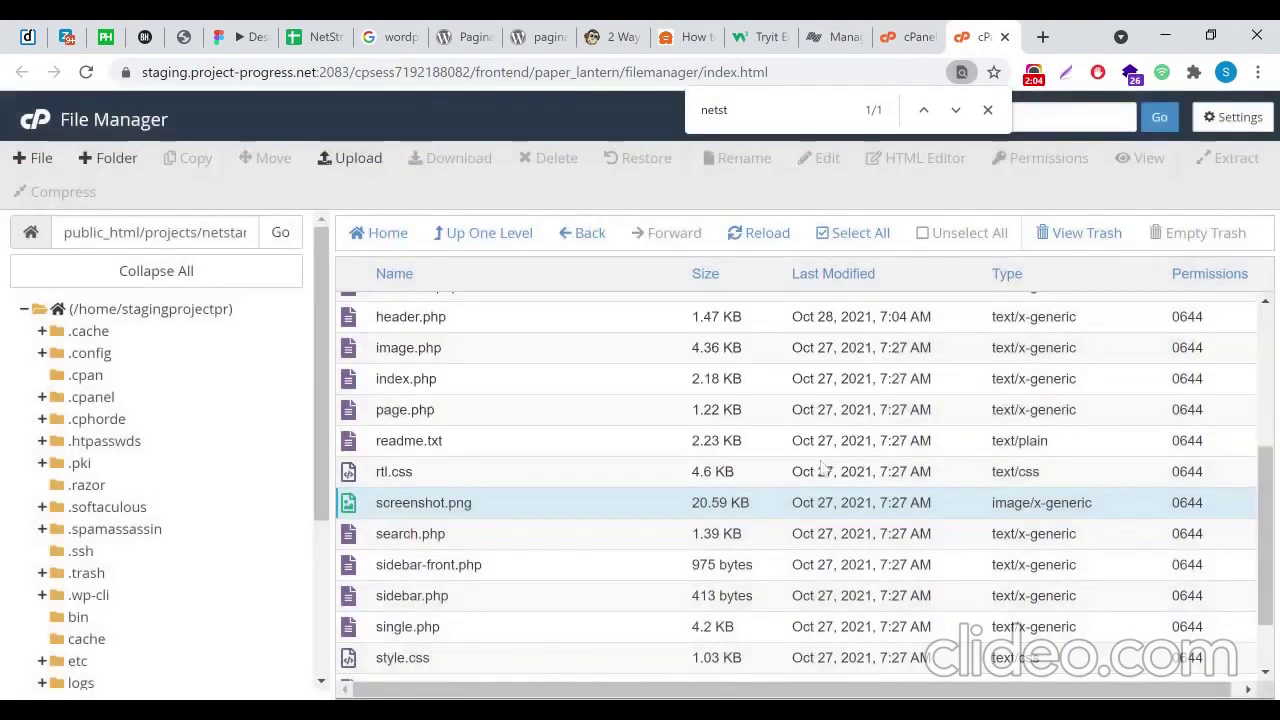
# Upload the new screenshot.png (955.85 KB) to the revolution folder
pyautogui.click(350, 160)
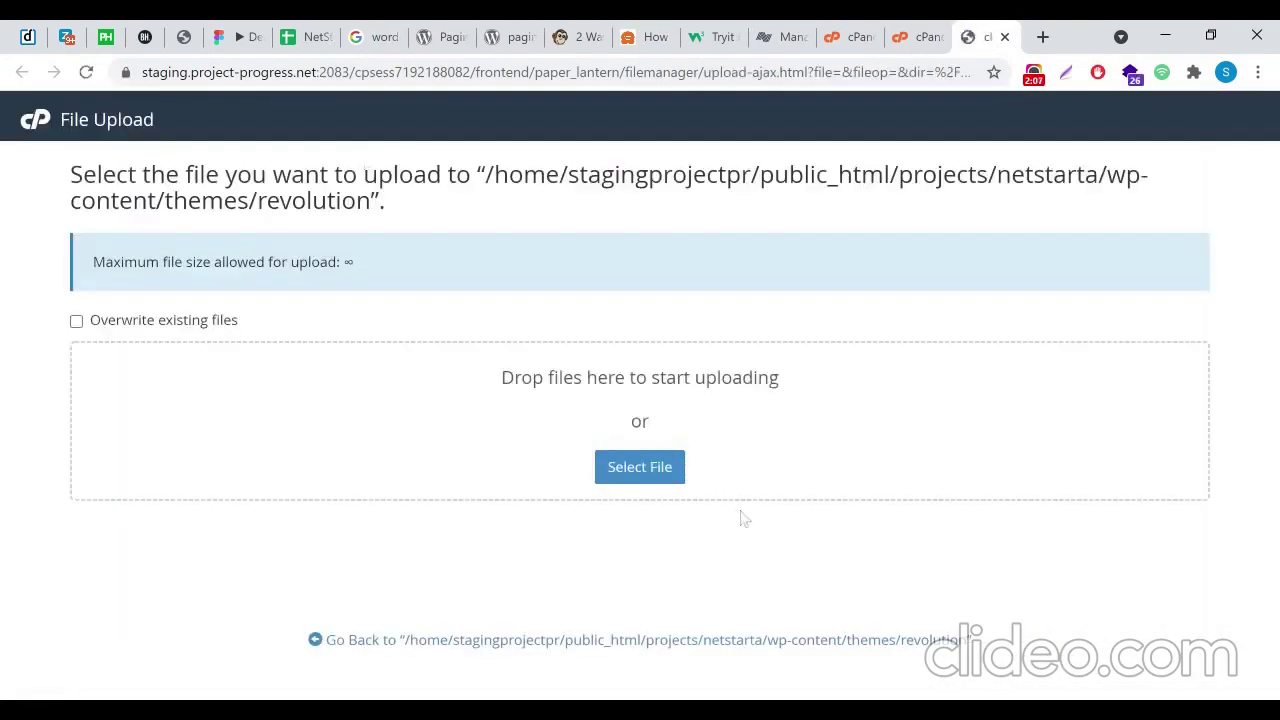
pyautogui.click(659, 482)
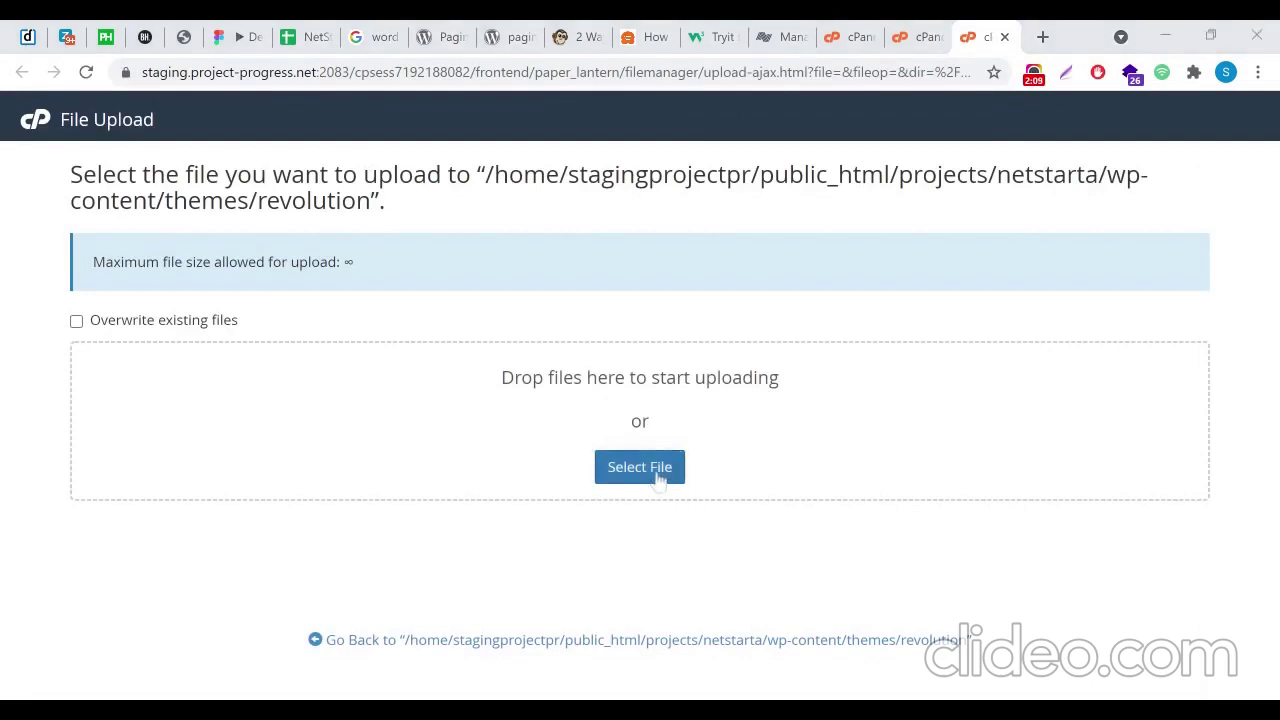
pyautogui.press('Escape')
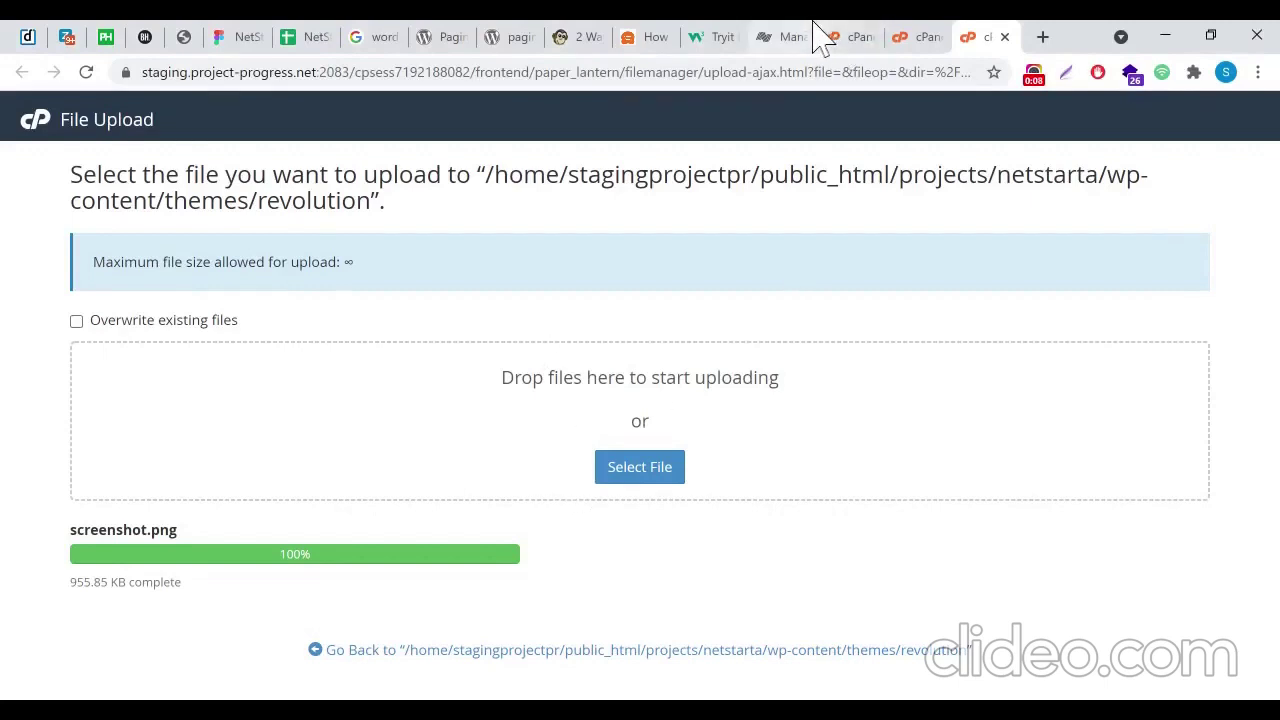
# Return to the WordPress Themes page to check Revolution's new Netstrata thumbnail
pyautogui.click(884, 38)
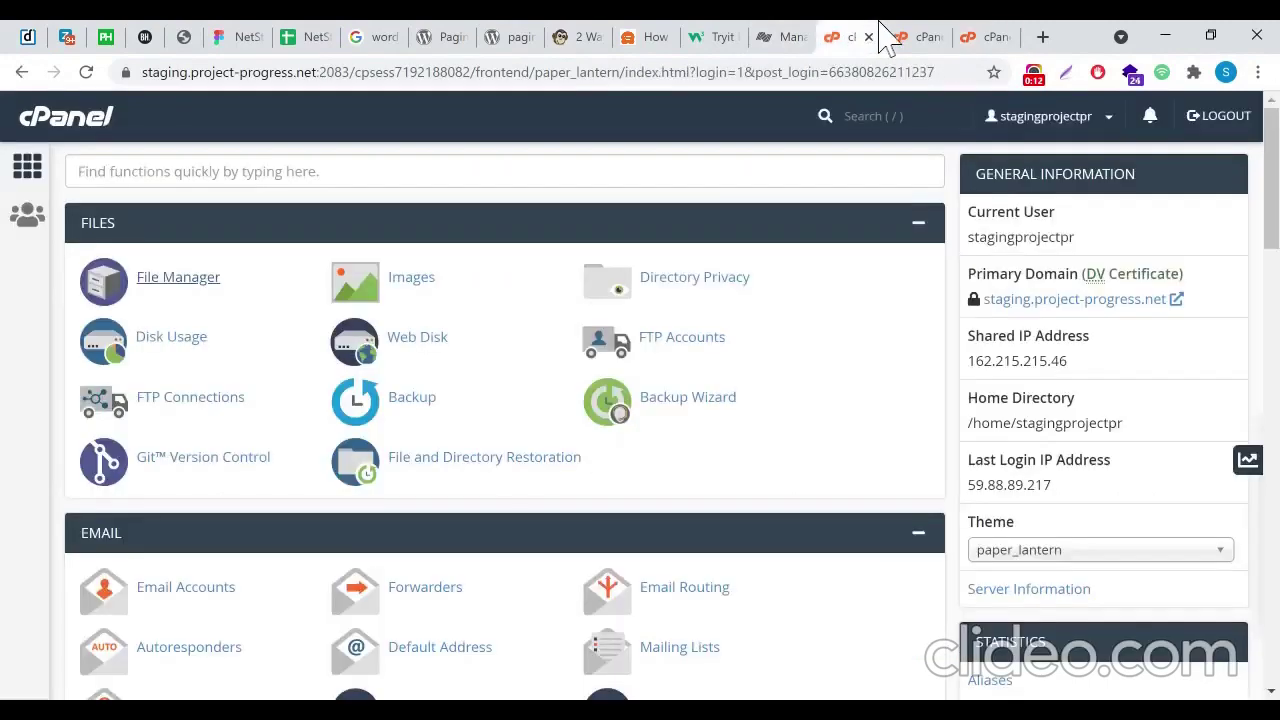
pyautogui.click(788, 37)
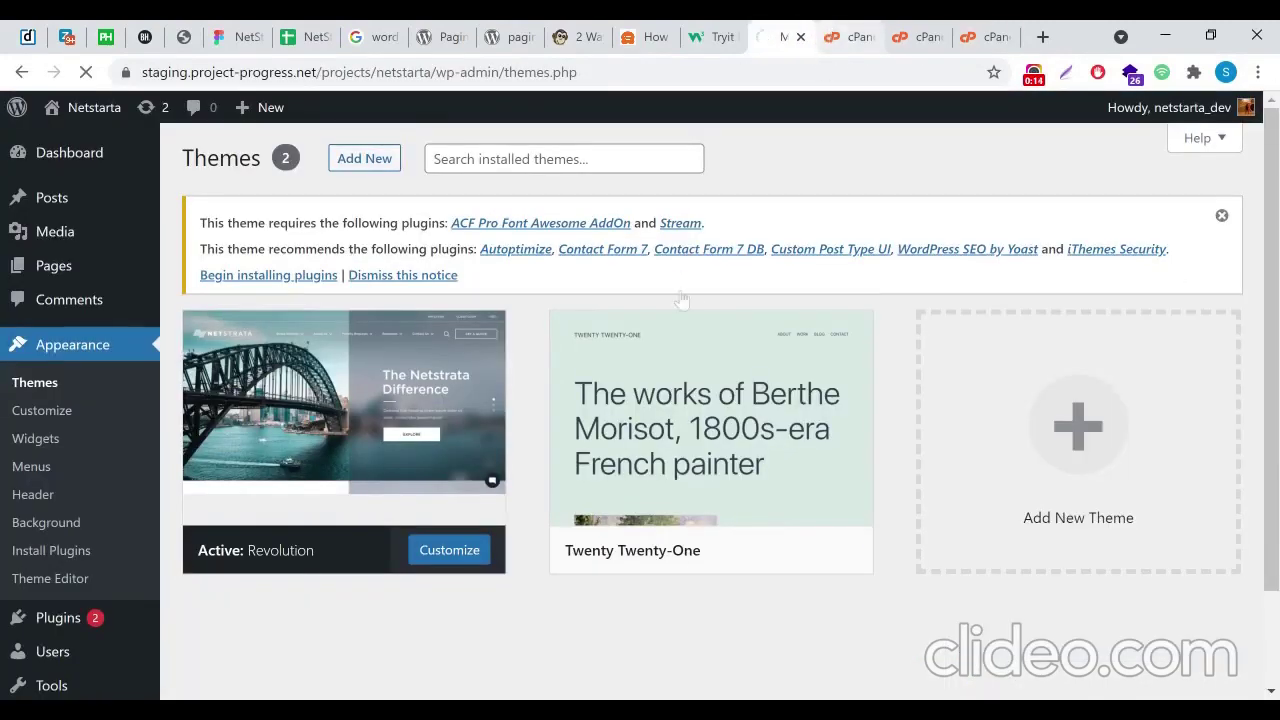
pyautogui.scroll(-1, 673, 366)
pyautogui.scroll(1, 680, 375)
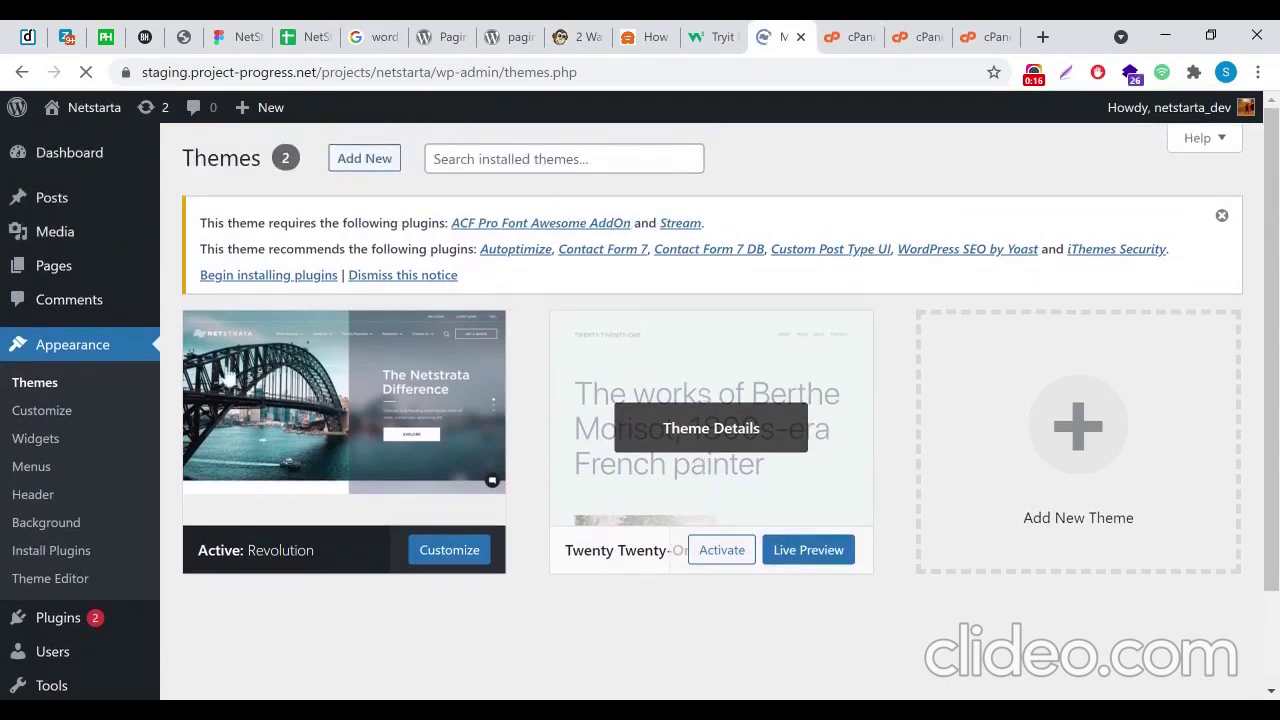